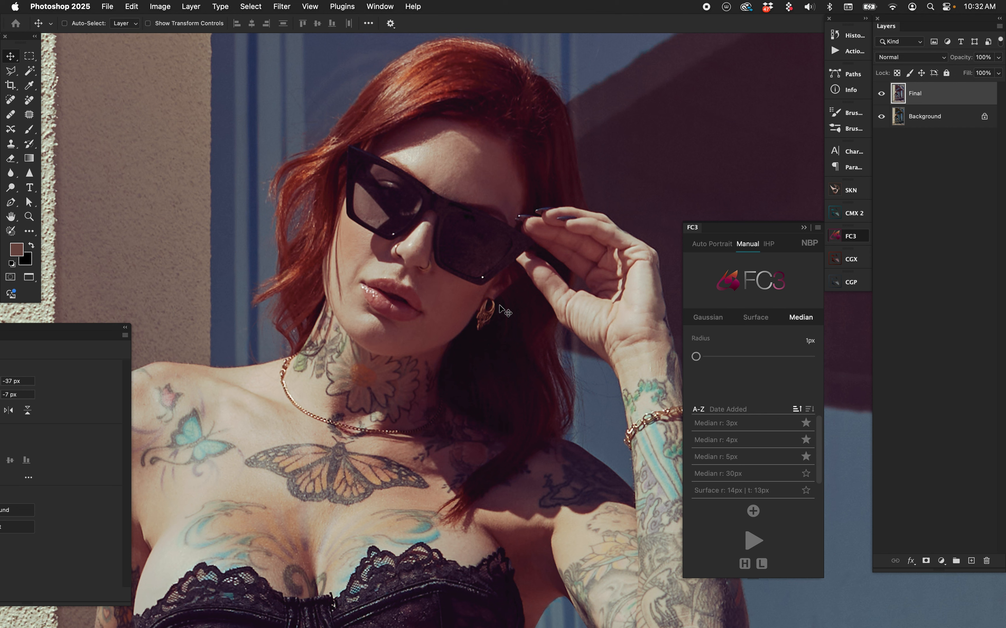
click(282, 6)
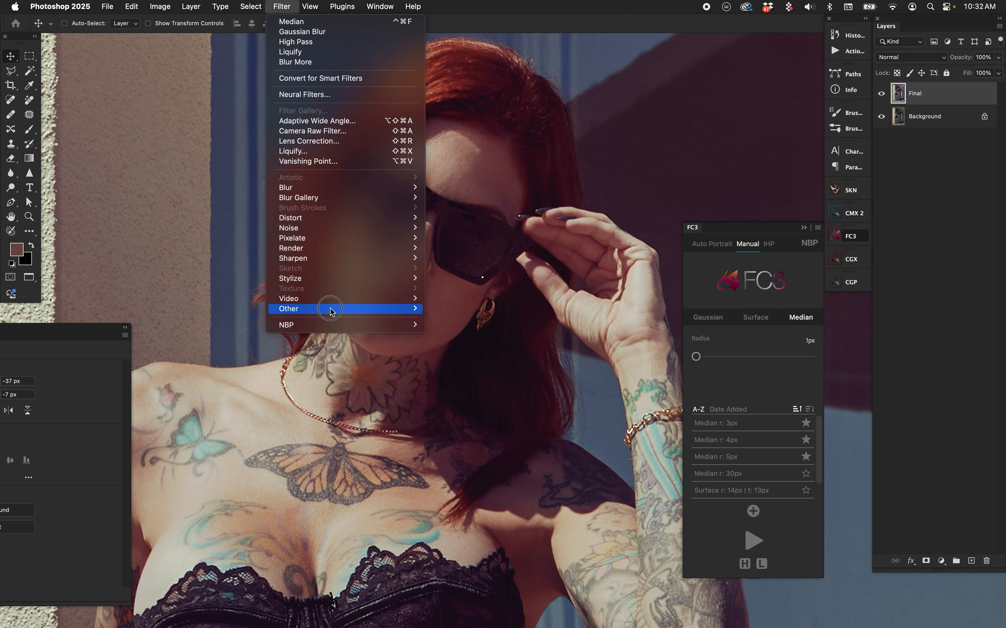
click(558, 347)
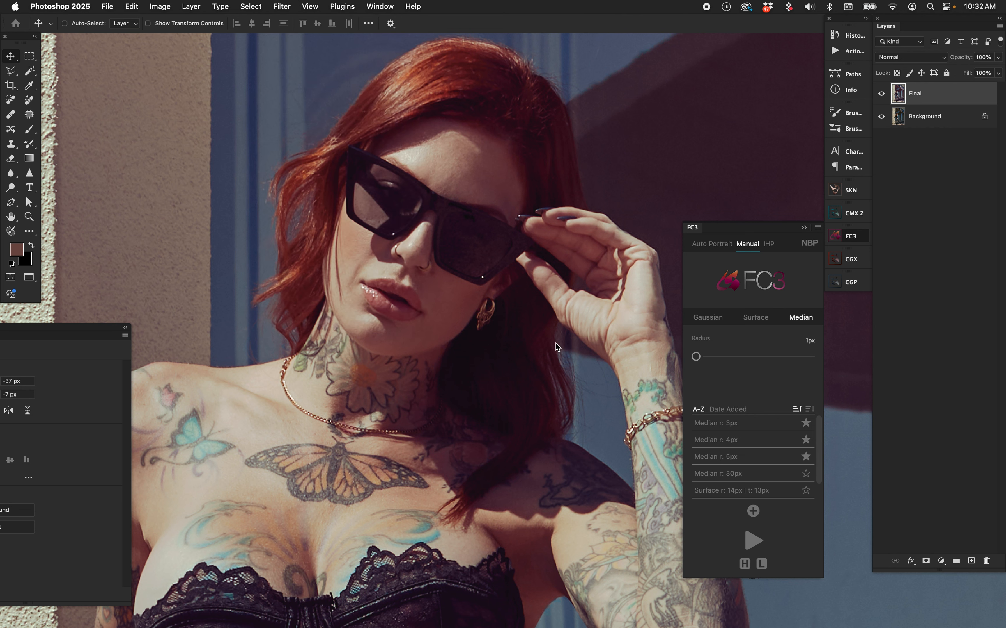
click(282, 6)
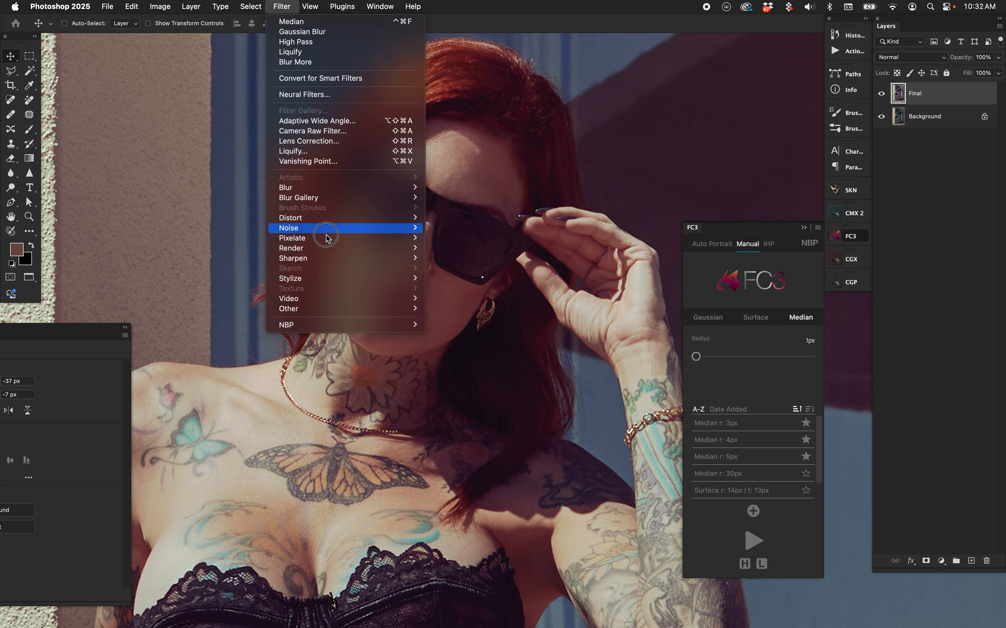
mouse_move(326, 262)
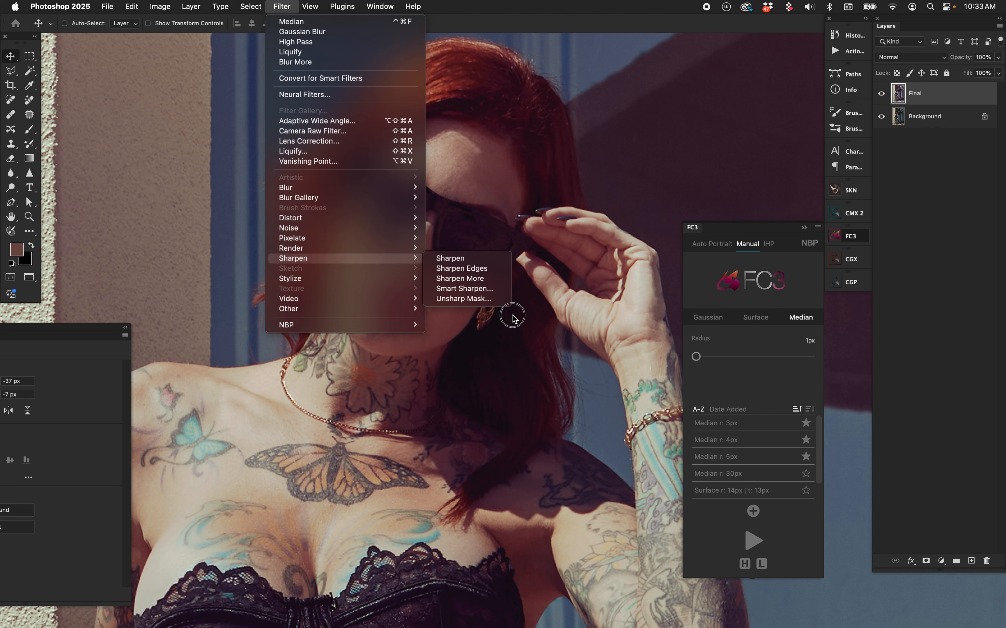
click(562, 206)
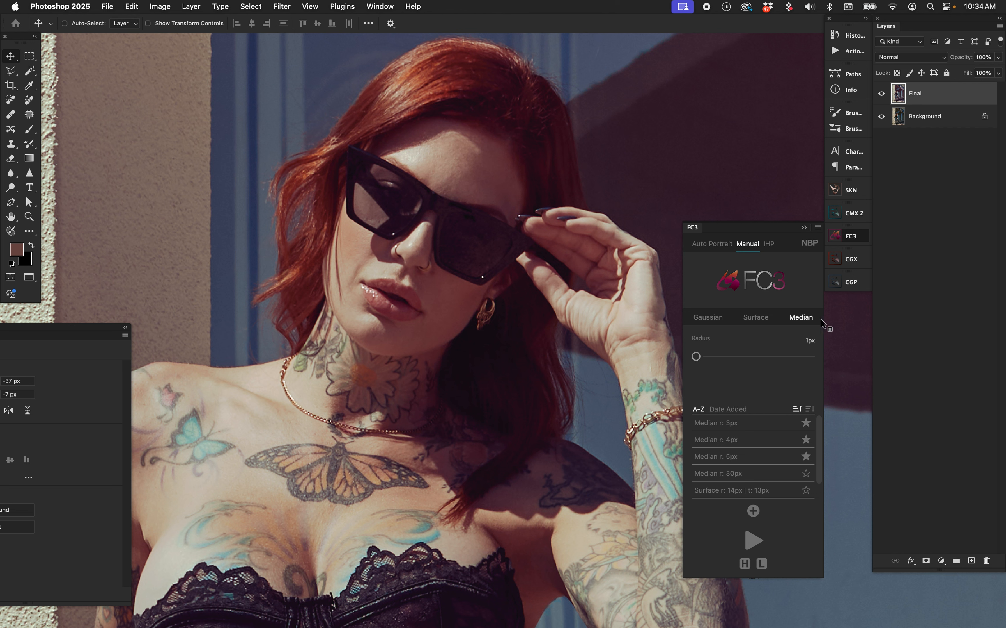
- Review the Median preferences and generate a manual median frequency separation of the Final layer with a 1 px radius
ctrl+click(800, 319)
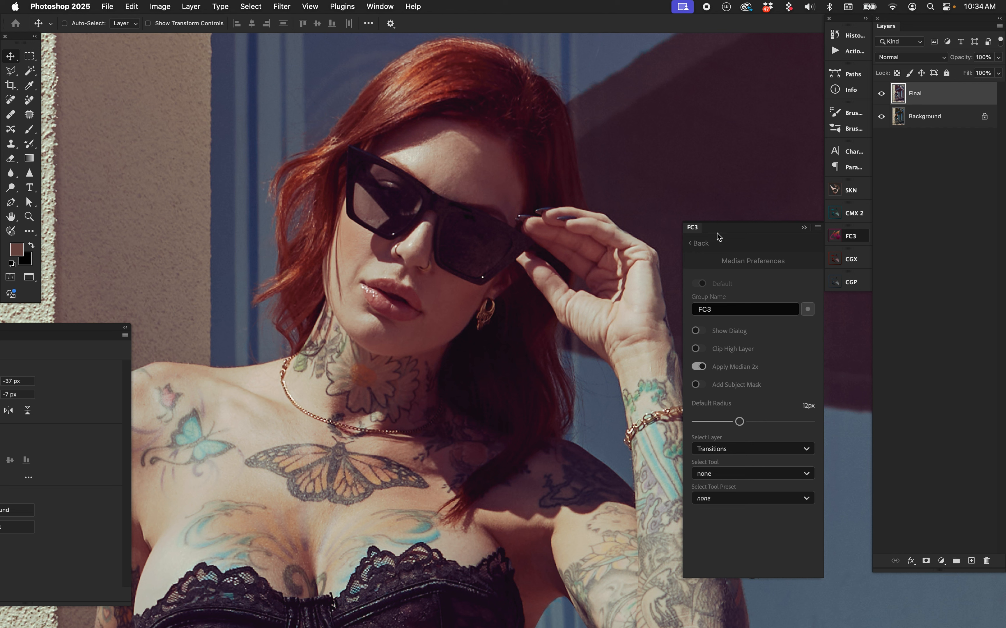
click(701, 243)
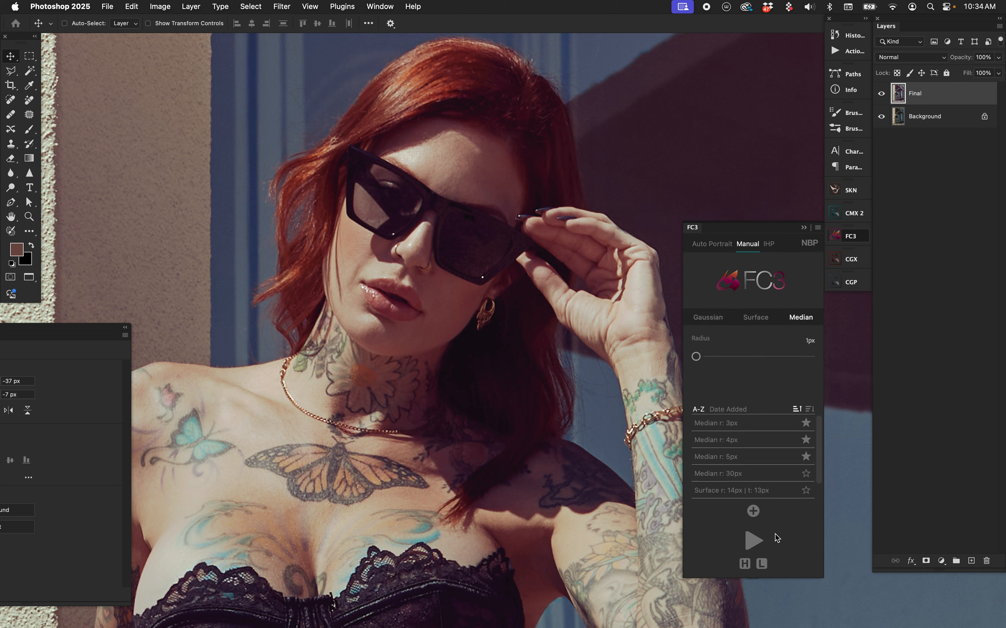
click(753, 540)
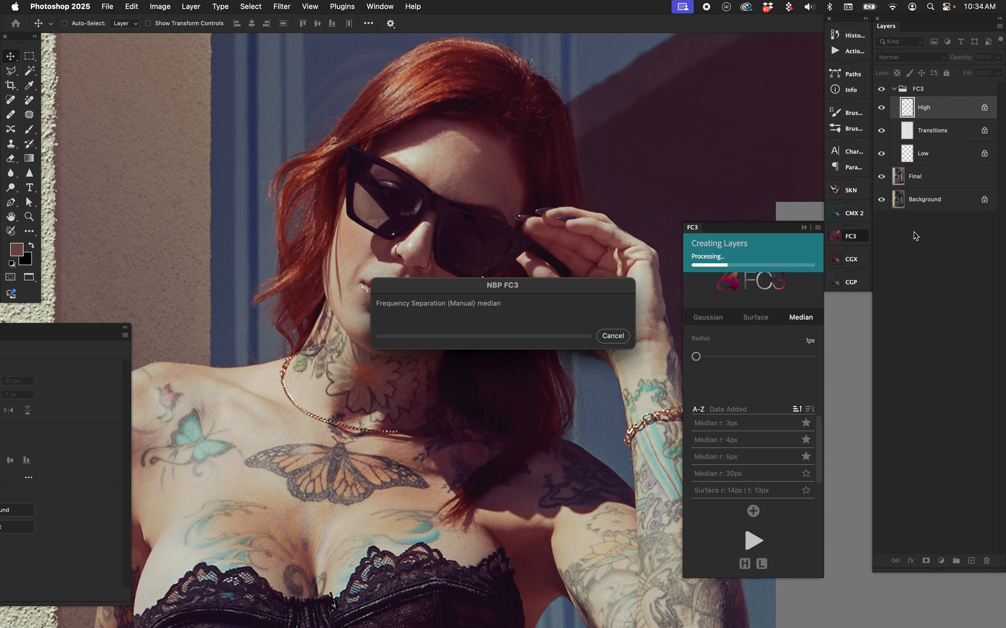
- Move the High layer out of the FC3 group to just above Final and delete the group
click(910, 108)
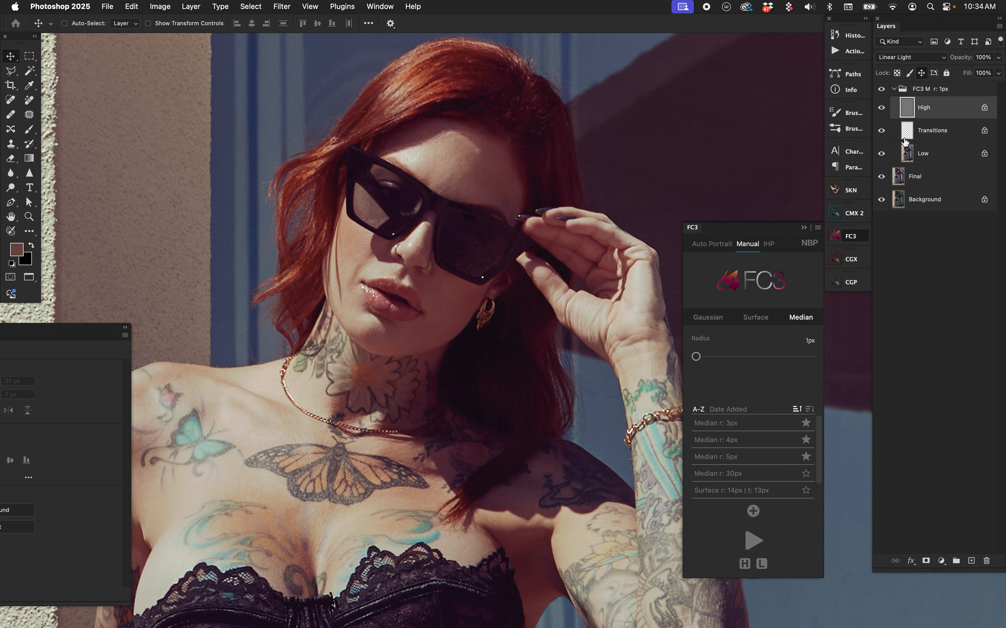
drag(906, 113, 901, 173)
click(931, 89)
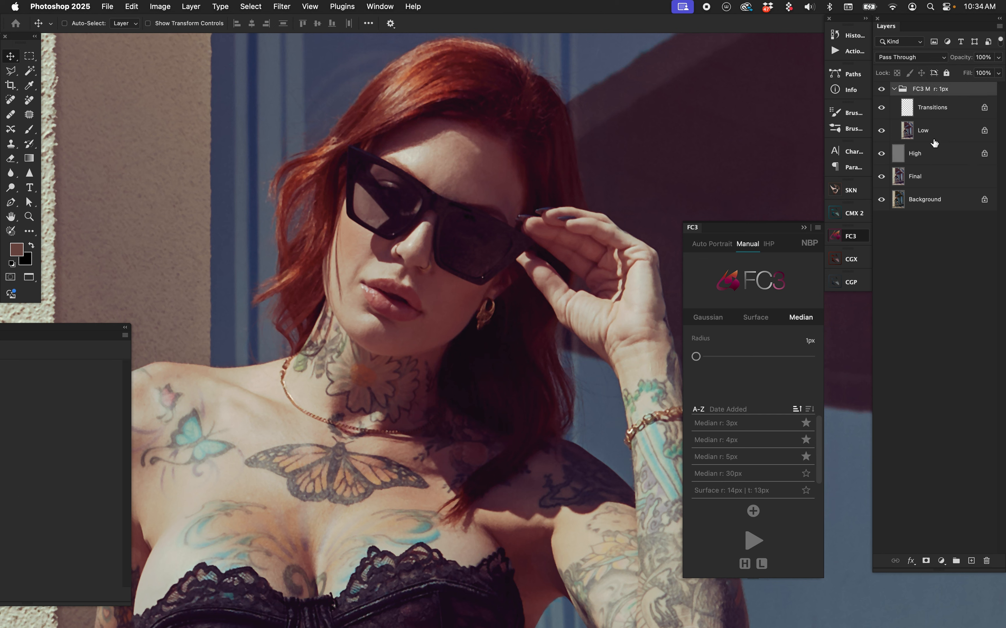
key(BackSpace)
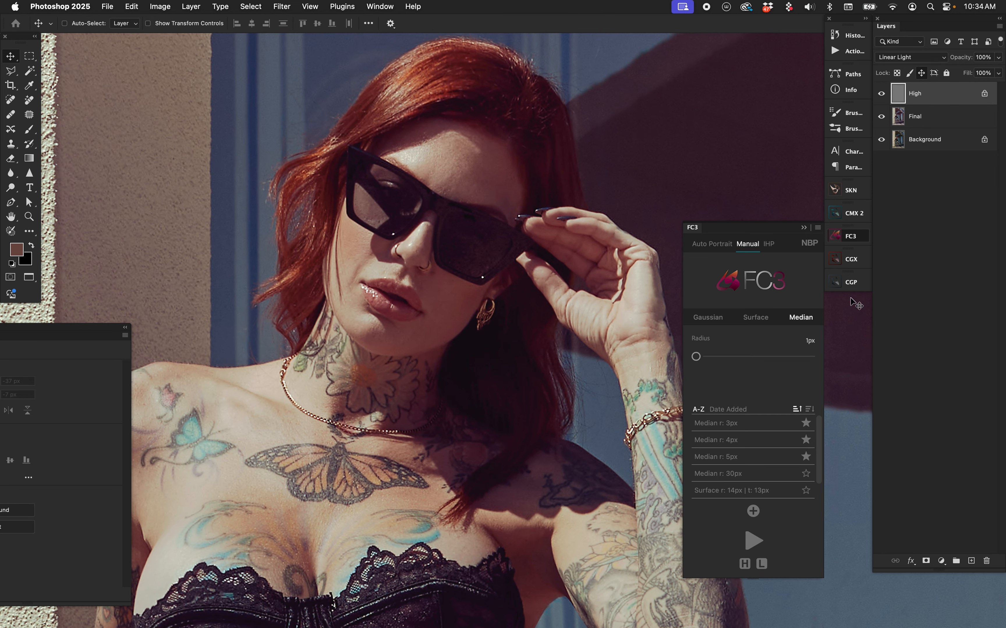
- Compare the face with the 1 px High layer hidden and shown, and delete that layer
click(881, 95)
click(882, 95)
key(z)
click(452, 182)
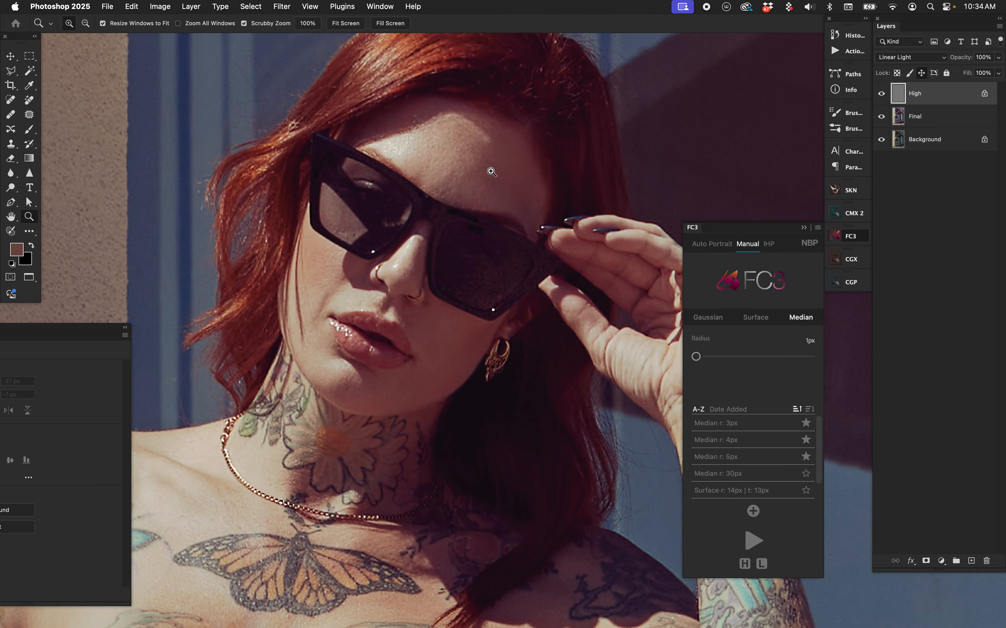
click(881, 101)
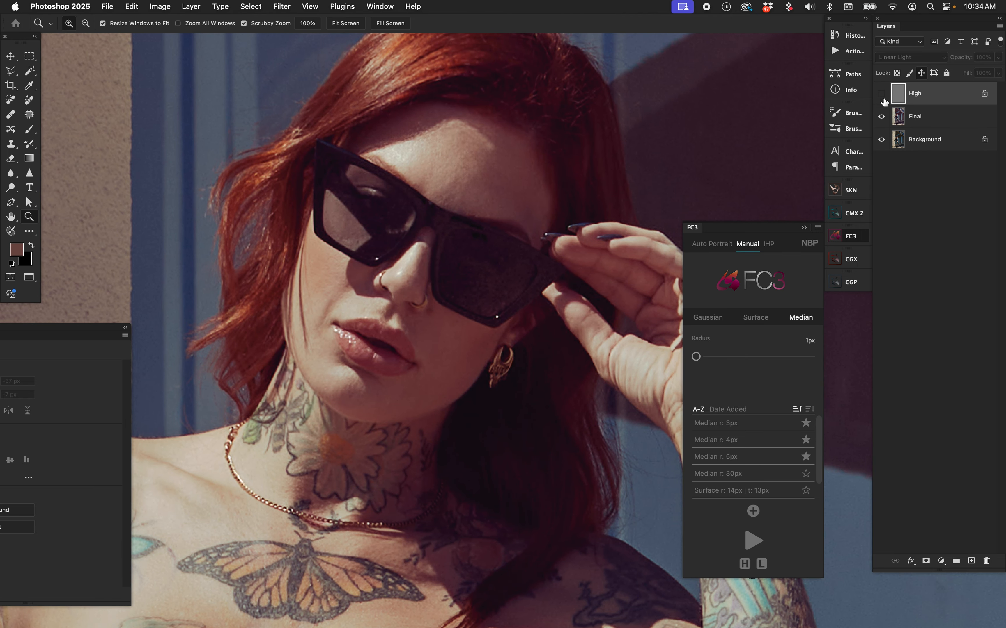
click(881, 96)
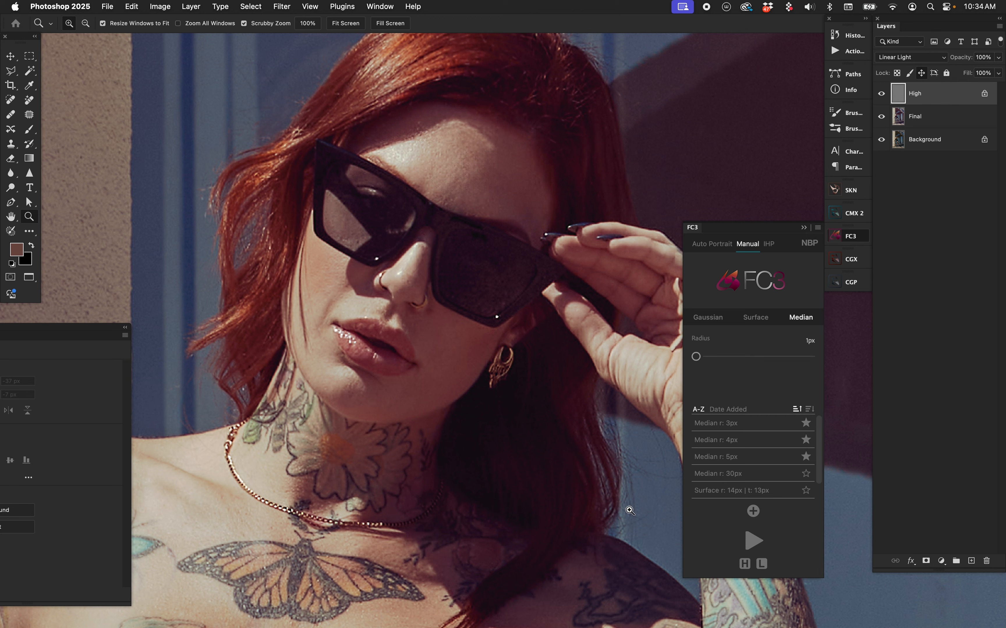
key(Delete)
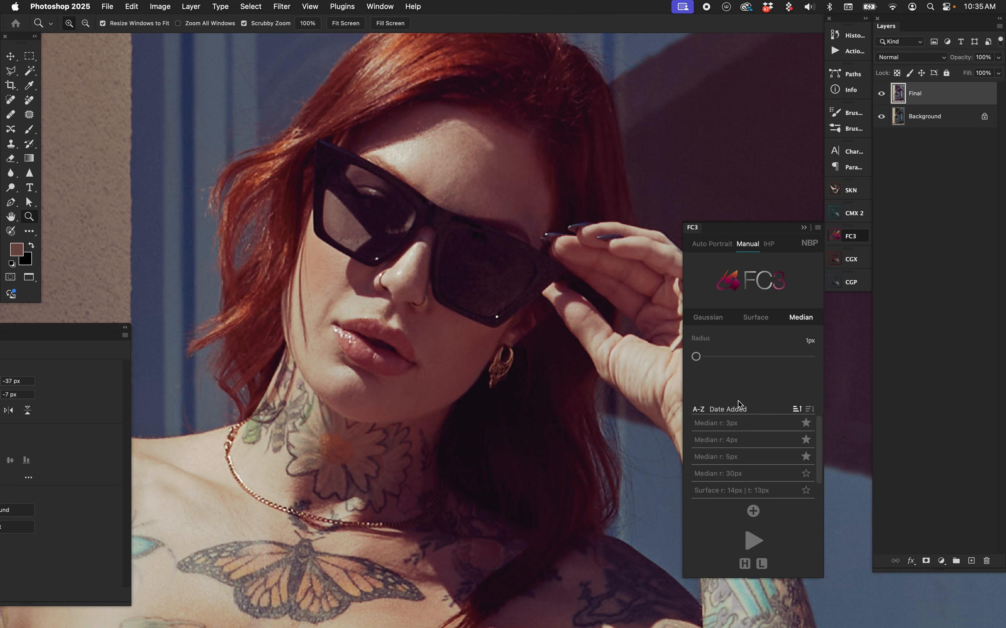
- Create a 10 px median frequency separation of Final and keep only its High layer above Final, deleting the group
drag(697, 357, 734, 362)
click(757, 545)
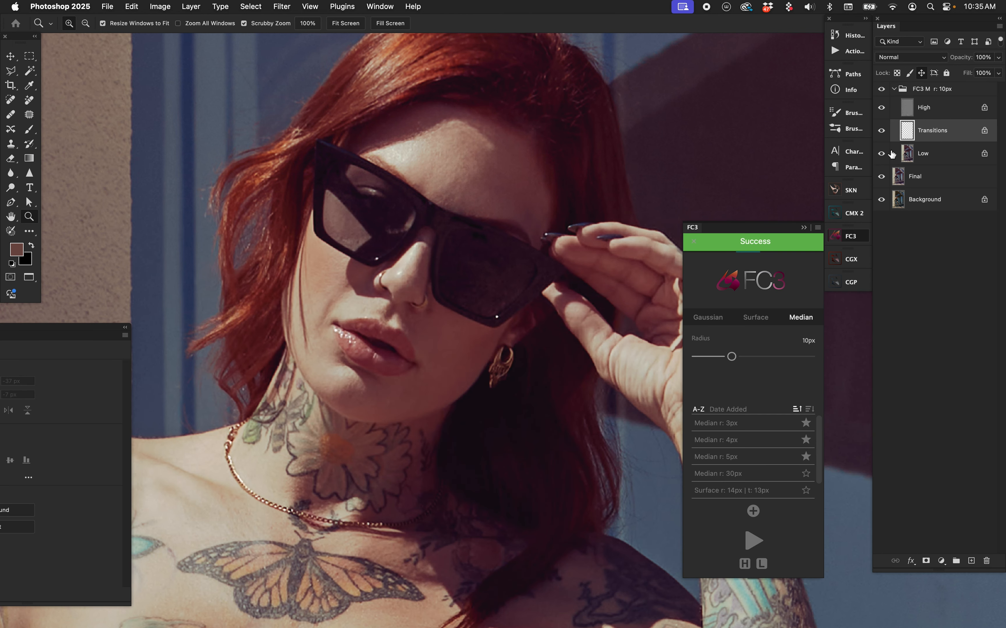
drag(927, 108, 907, 176)
click(944, 92)
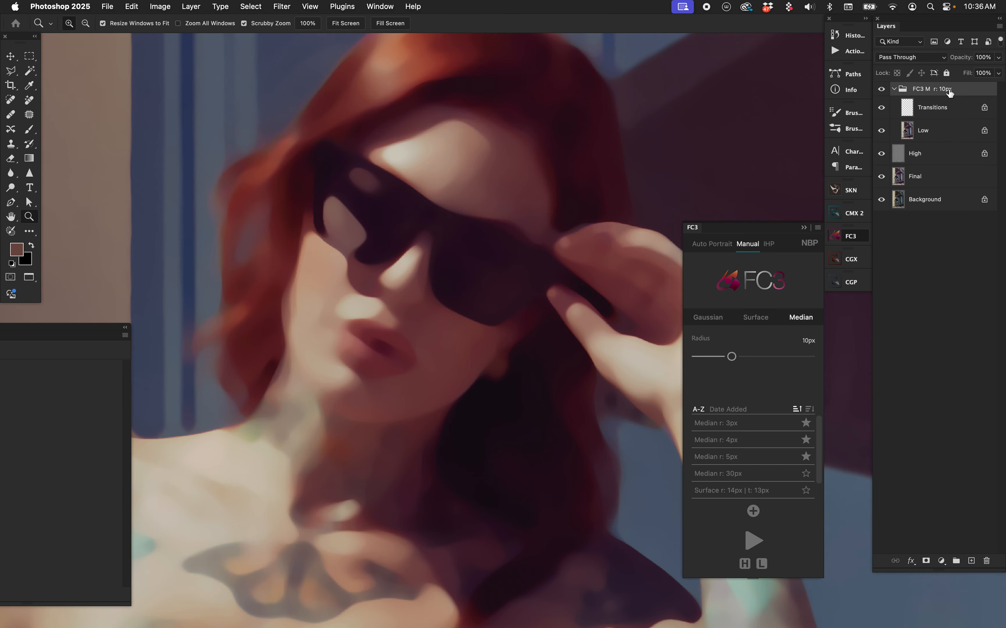
key(Delete)
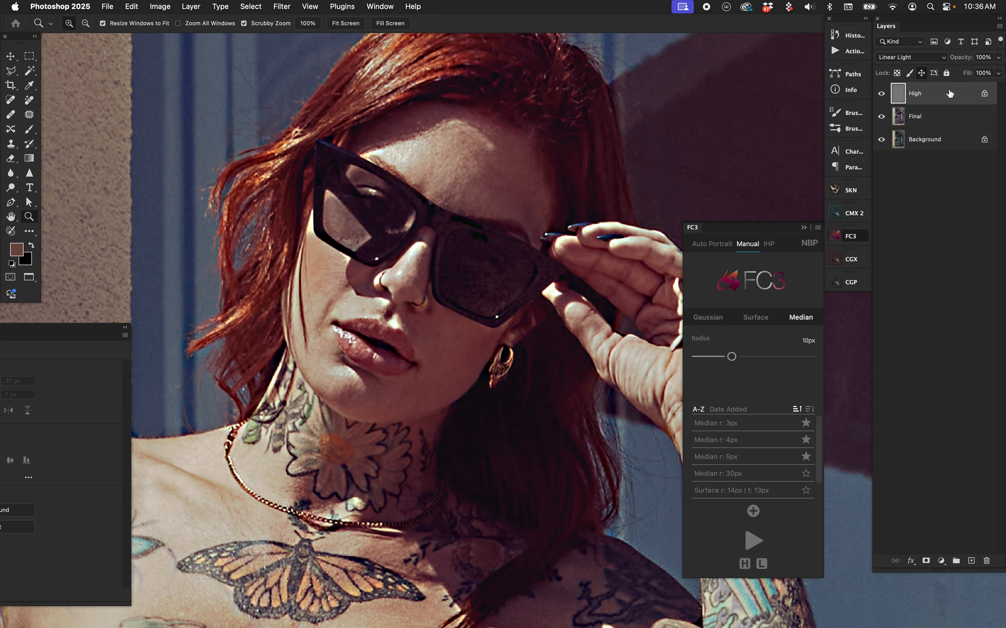
- Compare the image with the High layer hidden and shown, both close up and at full-figure scale
click(881, 94)
click(881, 93)
click(631, 520)
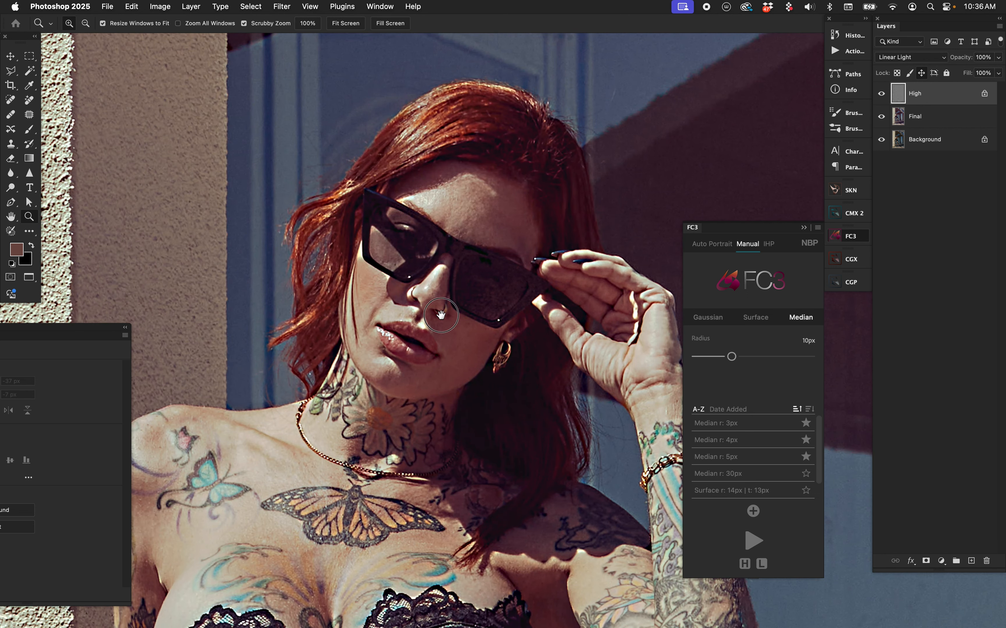
scroll(440, 315, down, 3)
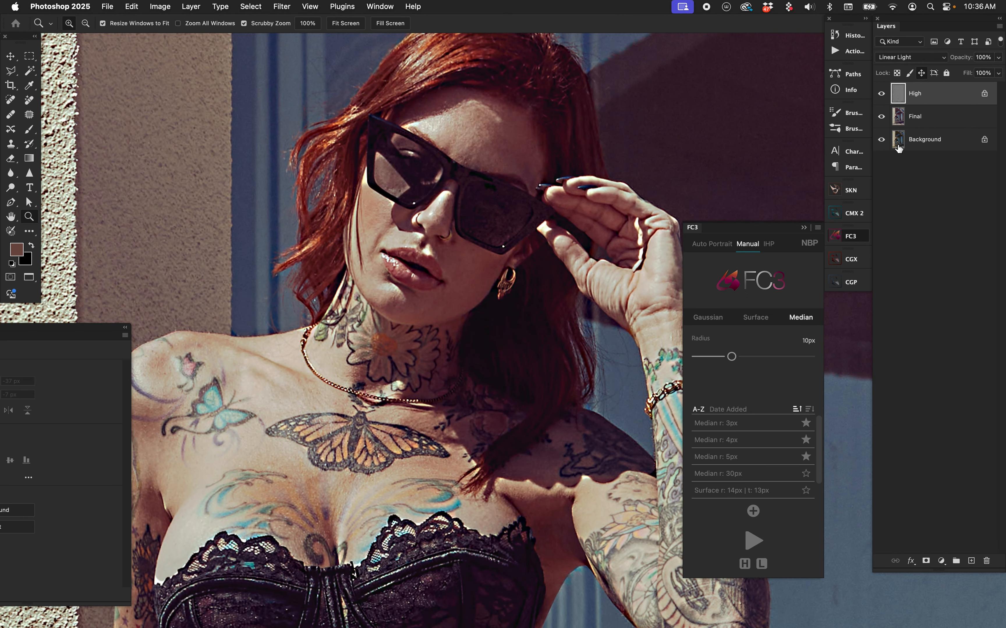
click(881, 94)
click(882, 95)
key(super+minus)
key(super+minus)
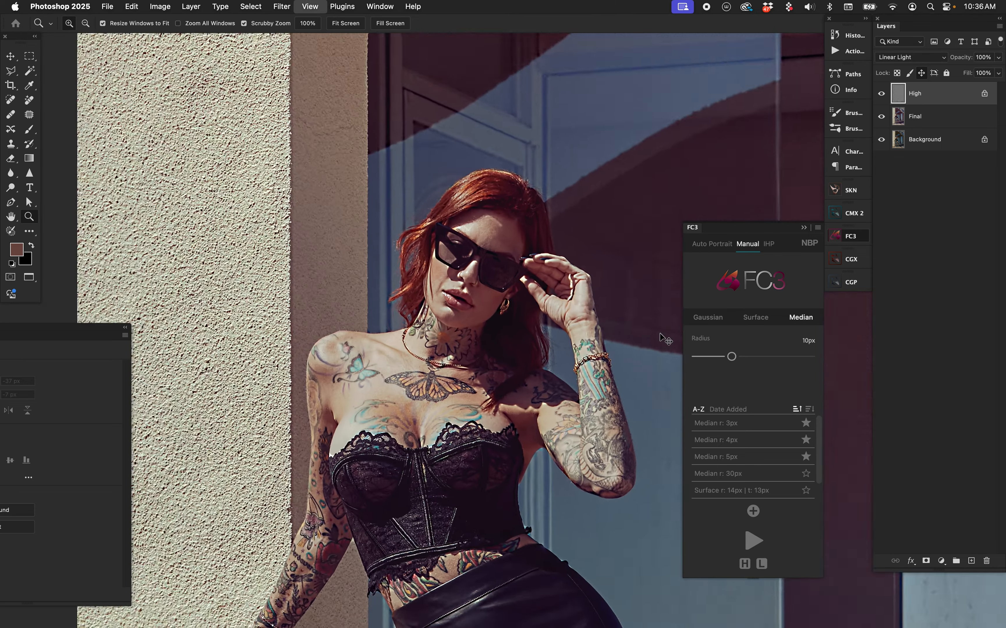
drag(573, 402, 452, 280)
click(881, 95)
click(881, 94)
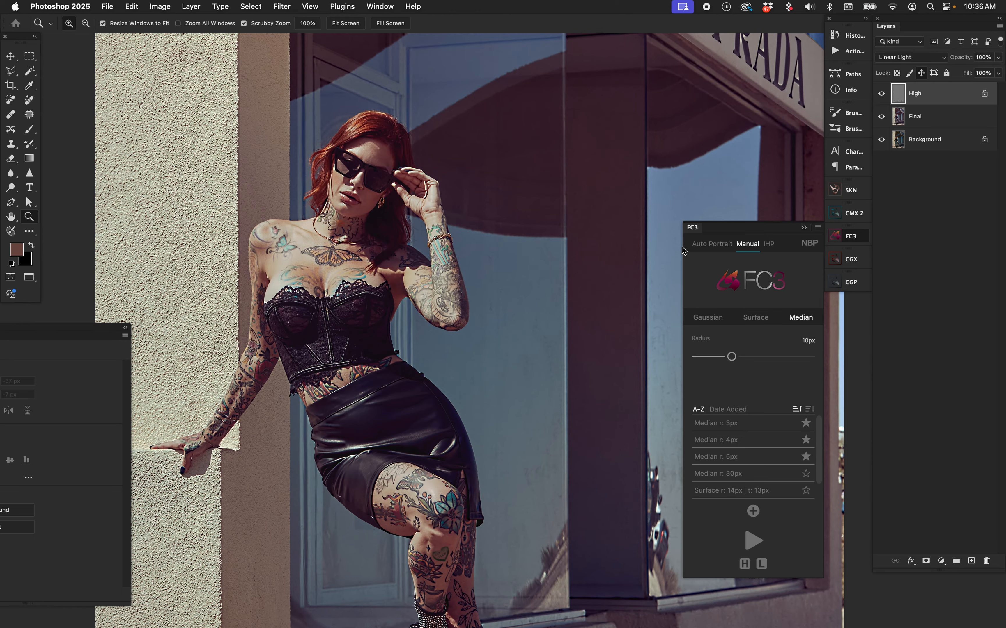
key(super+plus)
key(super+plus)
drag(399, 258, 760, 575)
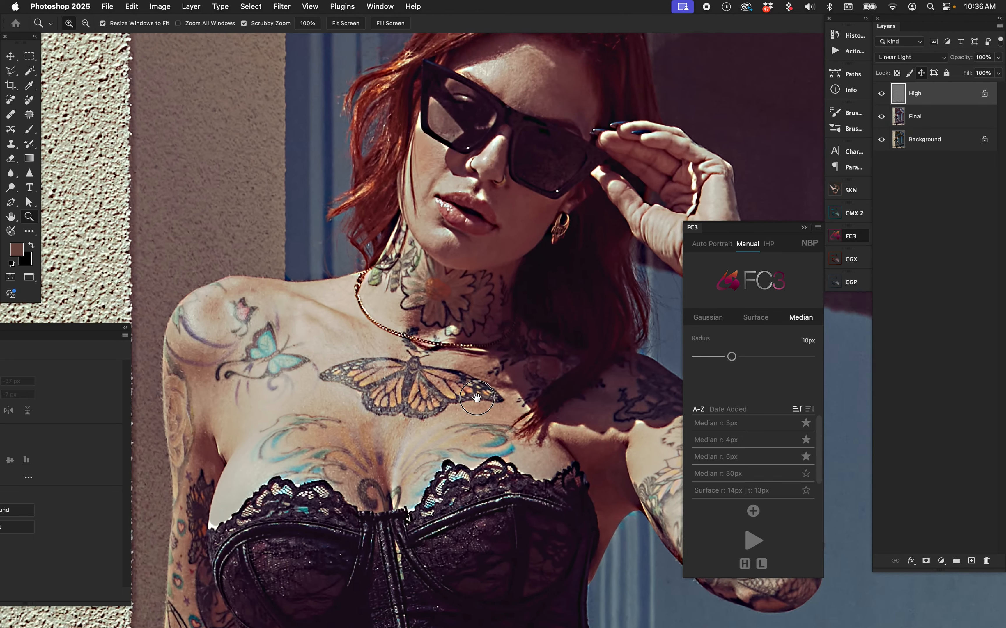
click(881, 95)
click(882, 95)
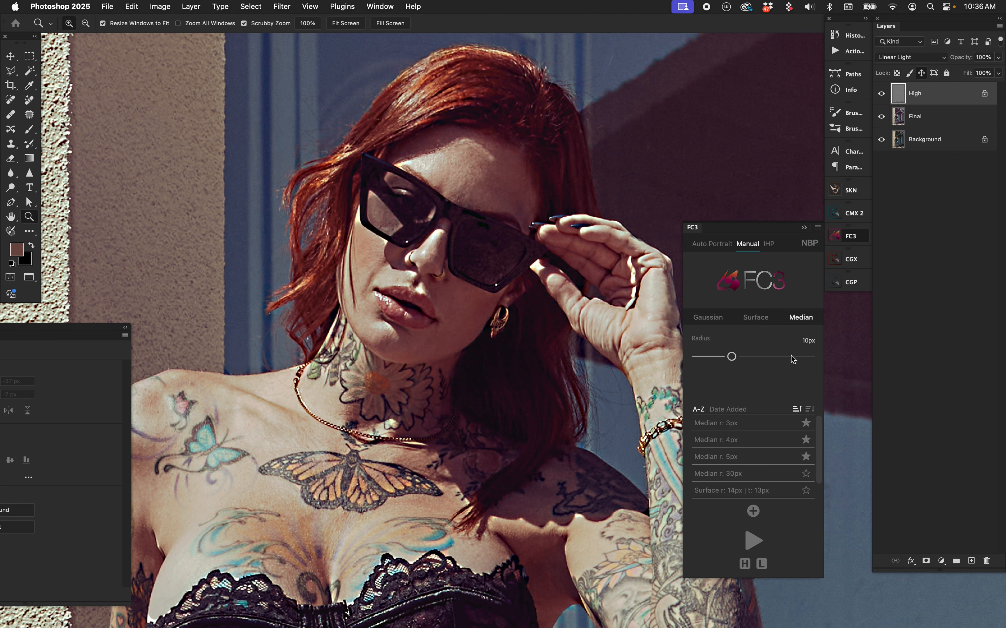
- Delete the 10 px High layer and generate a median frequency separation of Final with a 30 px radius
key(BackSpace)
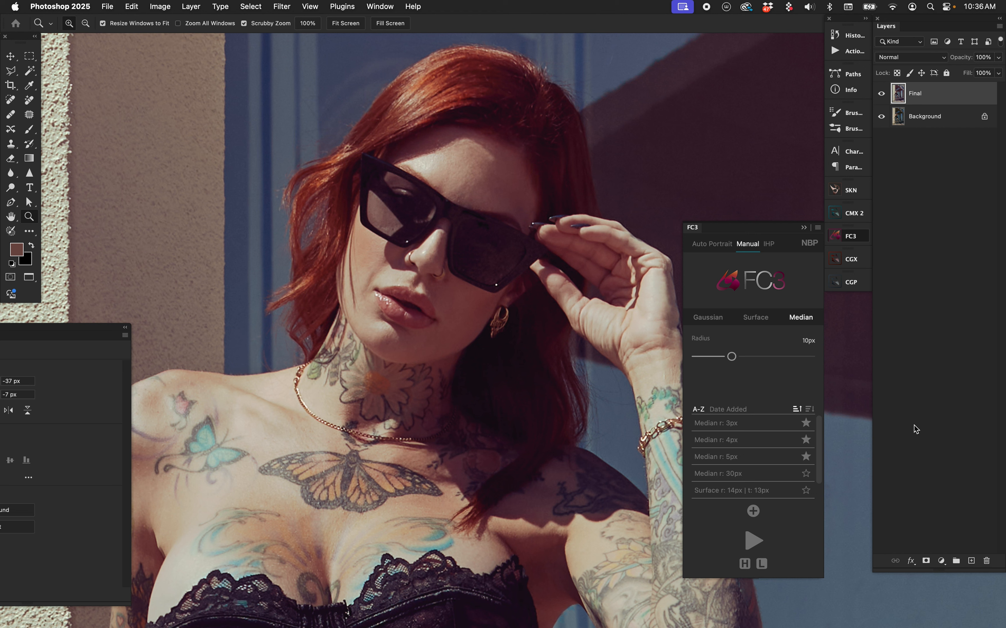
drag(732, 357, 810, 357)
click(753, 540)
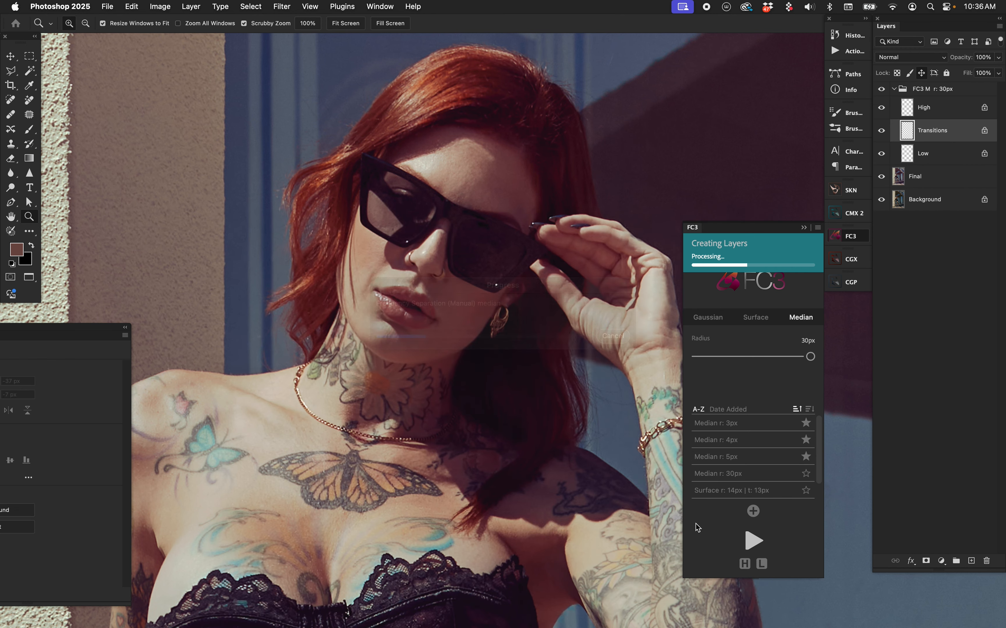
- Place the 30 px High layer directly above Final, outside its FC3 group, and delete the group
drag(918, 108, 900, 170)
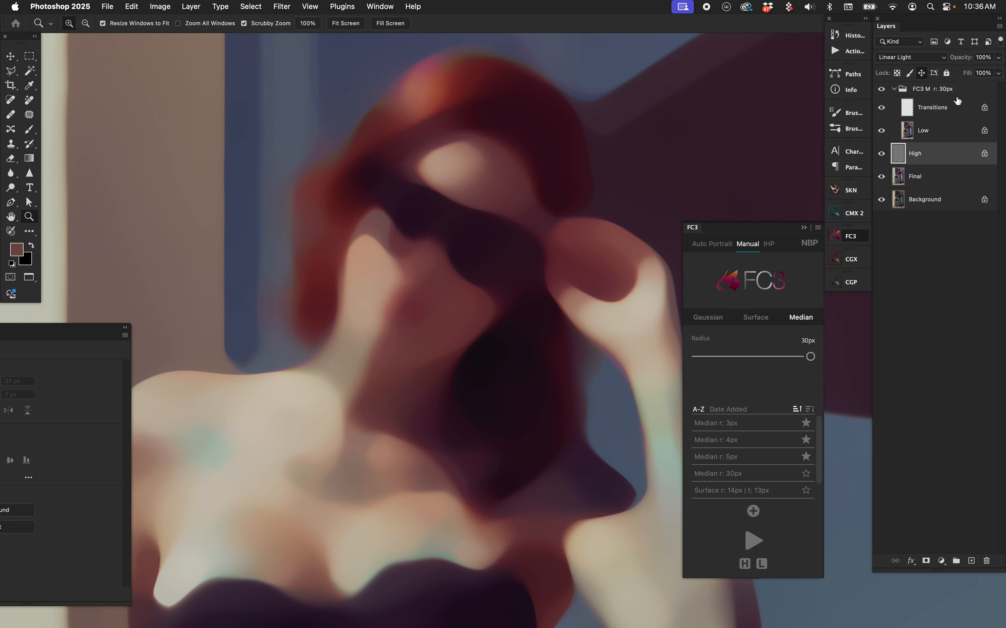
click(956, 95)
key(Delete)
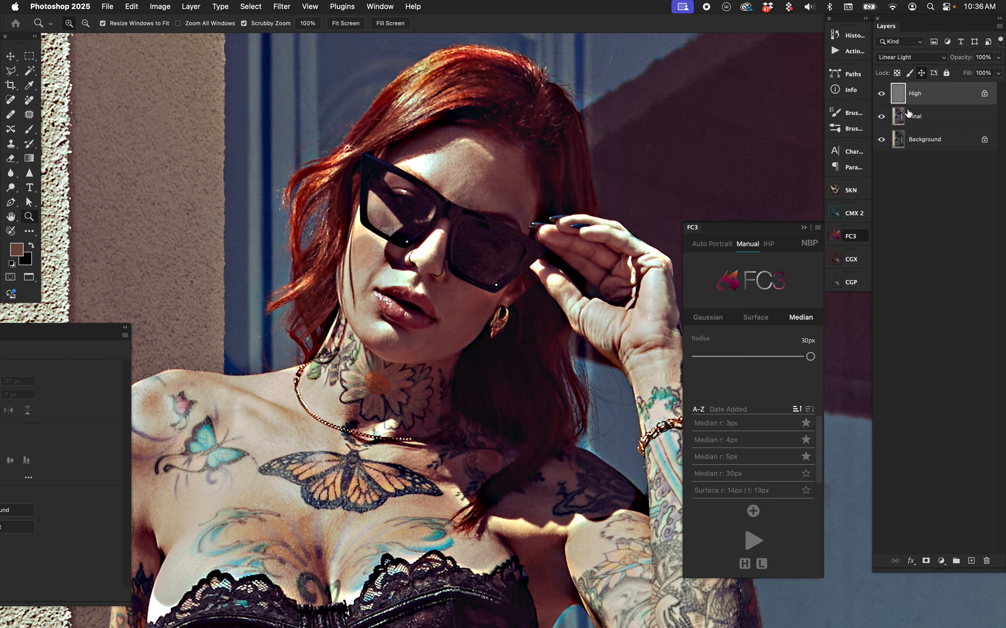
- Compare the image with the 30 px High layer hidden and shown, and delete that layer
click(881, 97)
click(881, 97)
click(882, 97)
click(882, 97)
drag(900, 99, 986, 561)
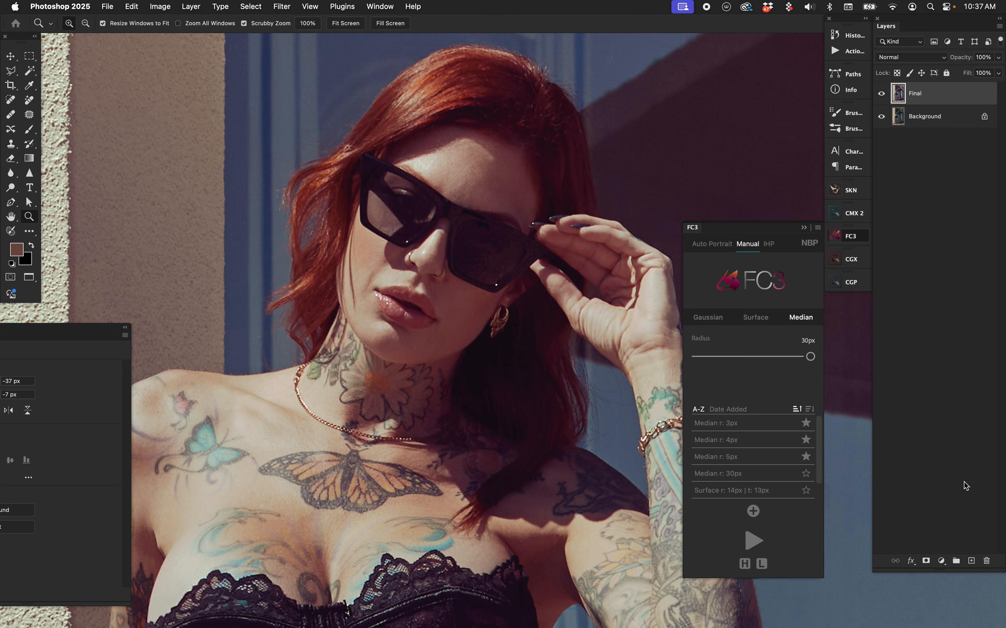
- Create a 5 px median frequency separation of Final and keep only its High layer above Final, deleting the group
click(715, 357)
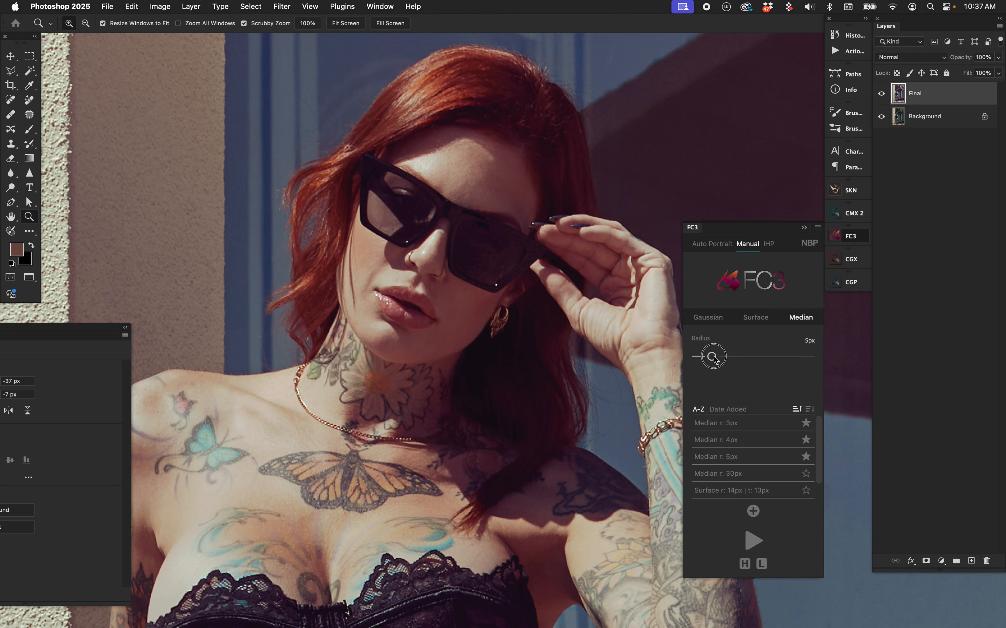
drag(717, 360, 711, 358)
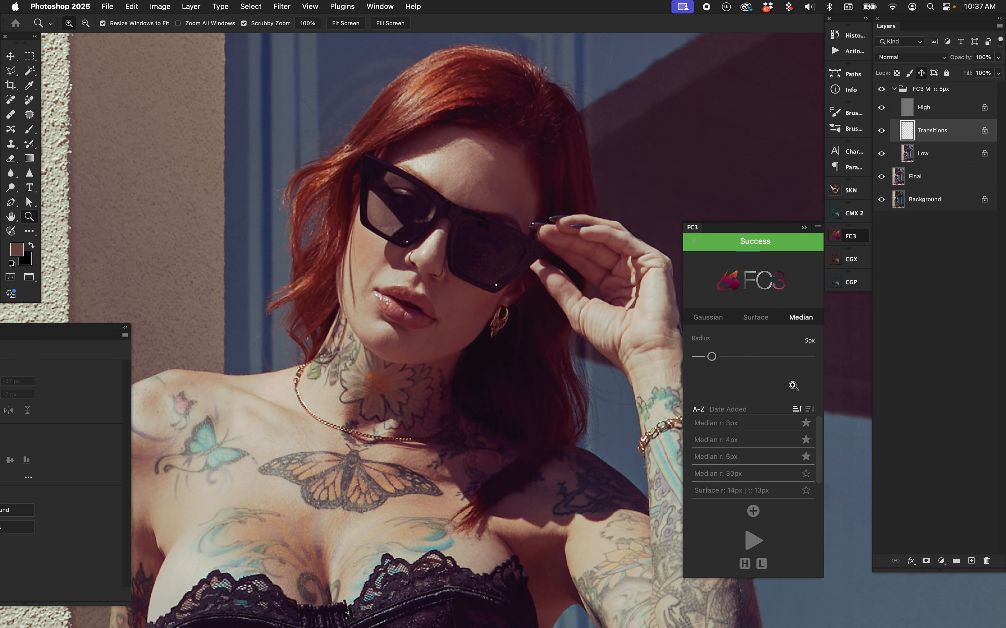
drag(908, 107, 908, 170)
click(945, 93)
key(Delete)
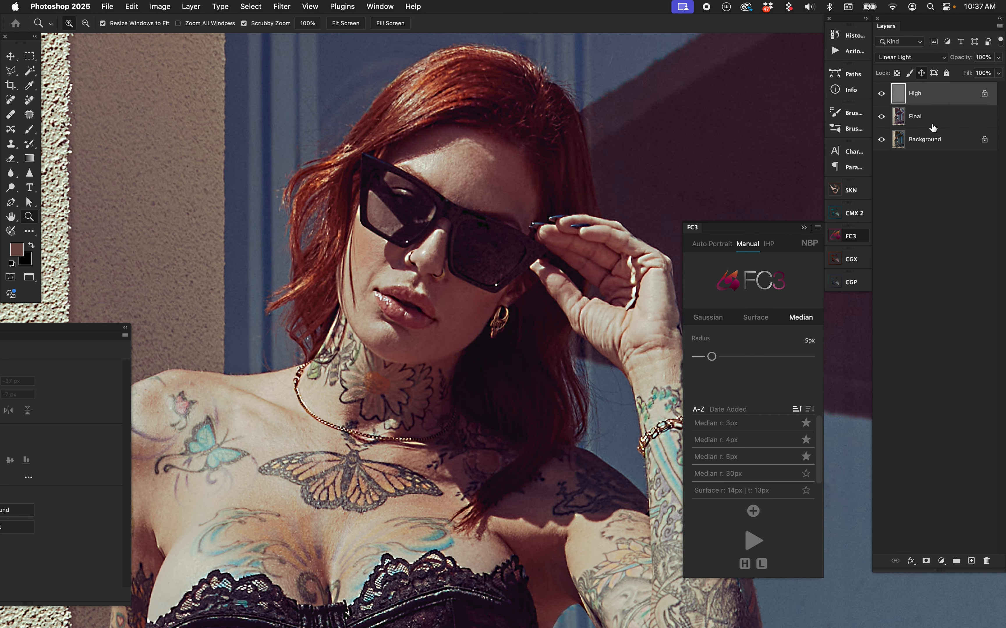
- Select the subject from the Final layer with High hidden, and add that selection as a mask on the visible High layer
click(881, 95)
click(906, 118)
click(255, 6)
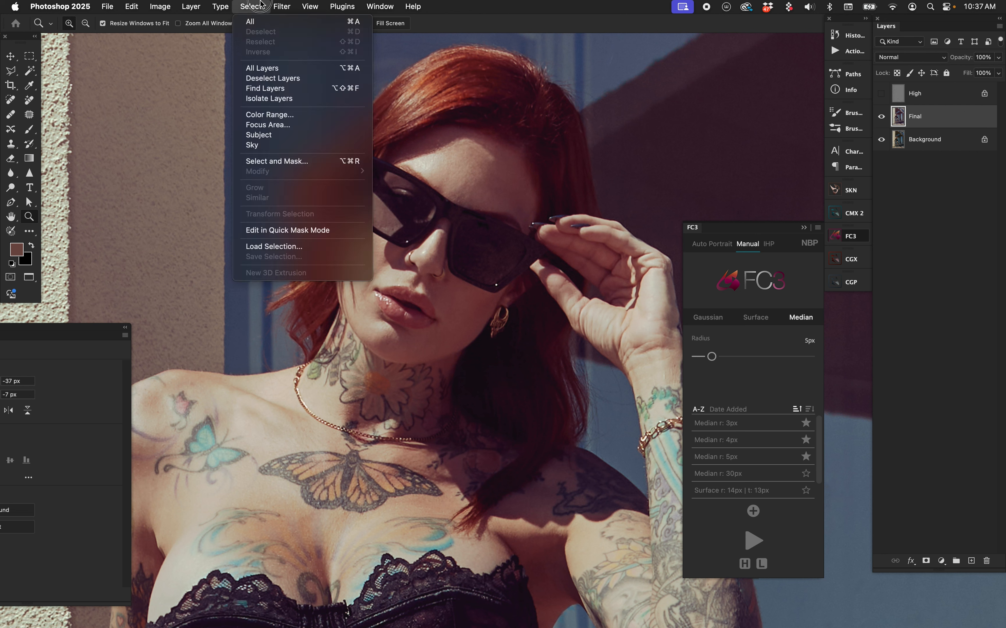
click(274, 140)
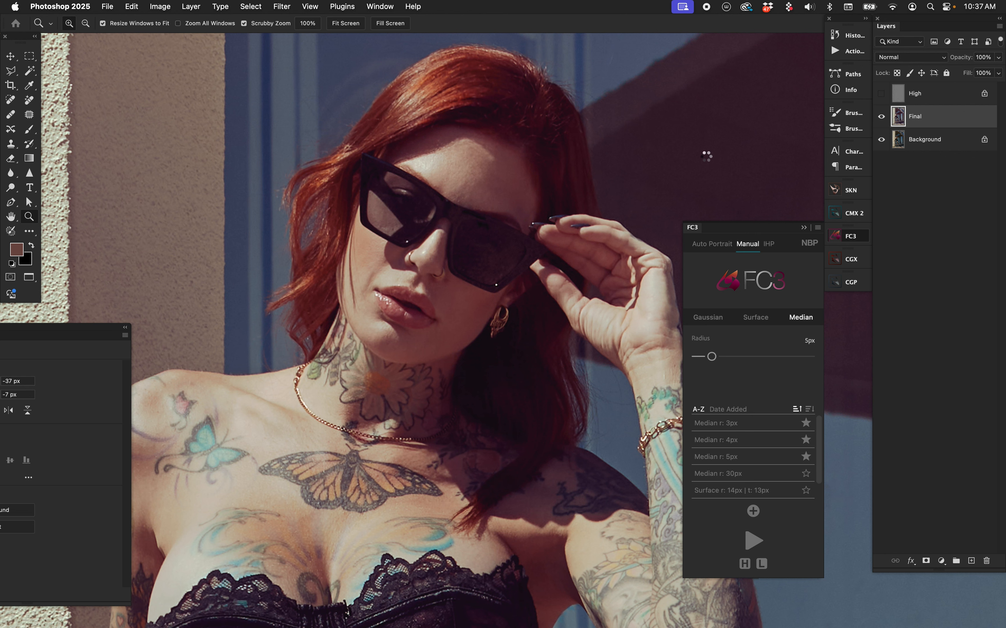
click(881, 93)
click(939, 93)
click(925, 561)
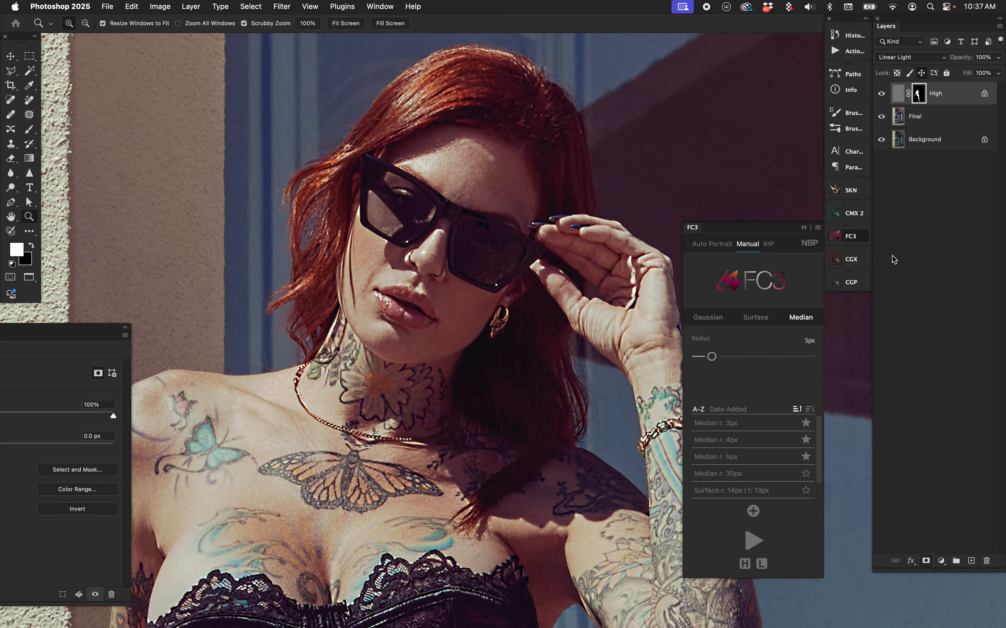
- Compare the image with the masked High layer hidden and shown, check the full figure, and remove the High layer
click(881, 95)
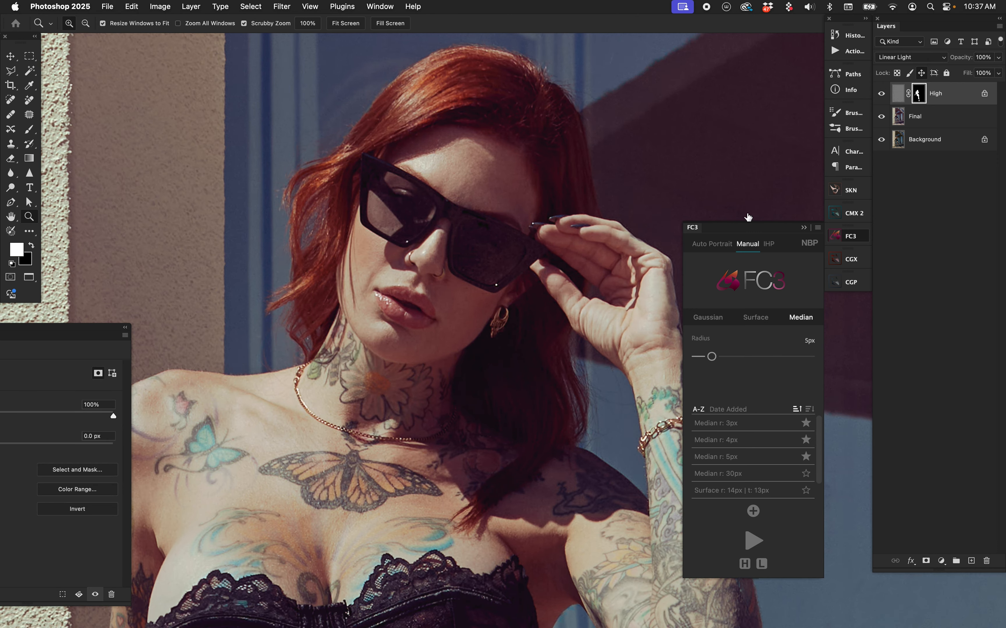
scroll(557, 420, down, 4)
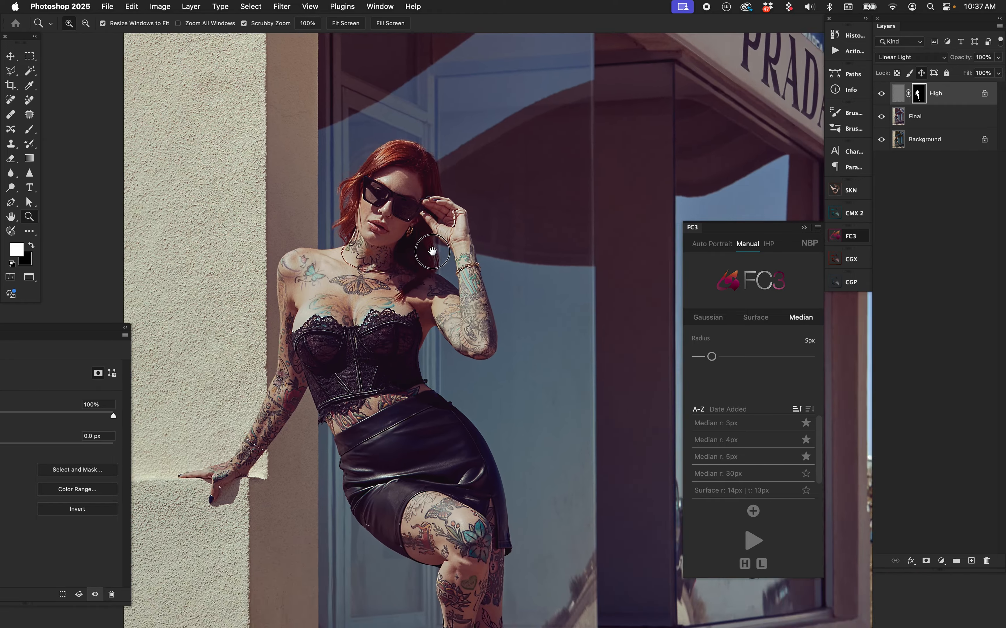
drag(432, 251, 373, 193)
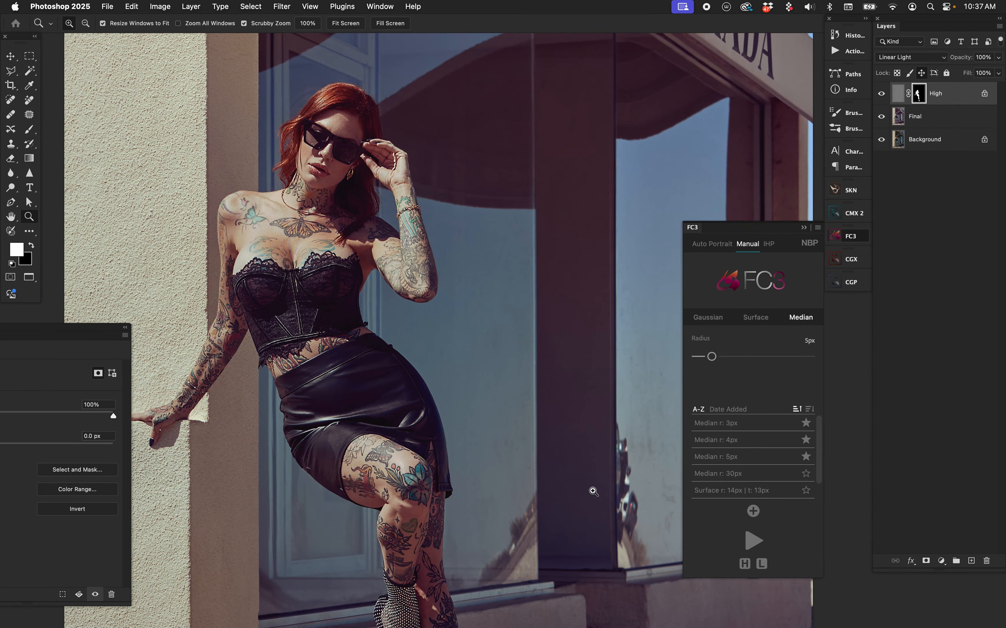
key(super+z)
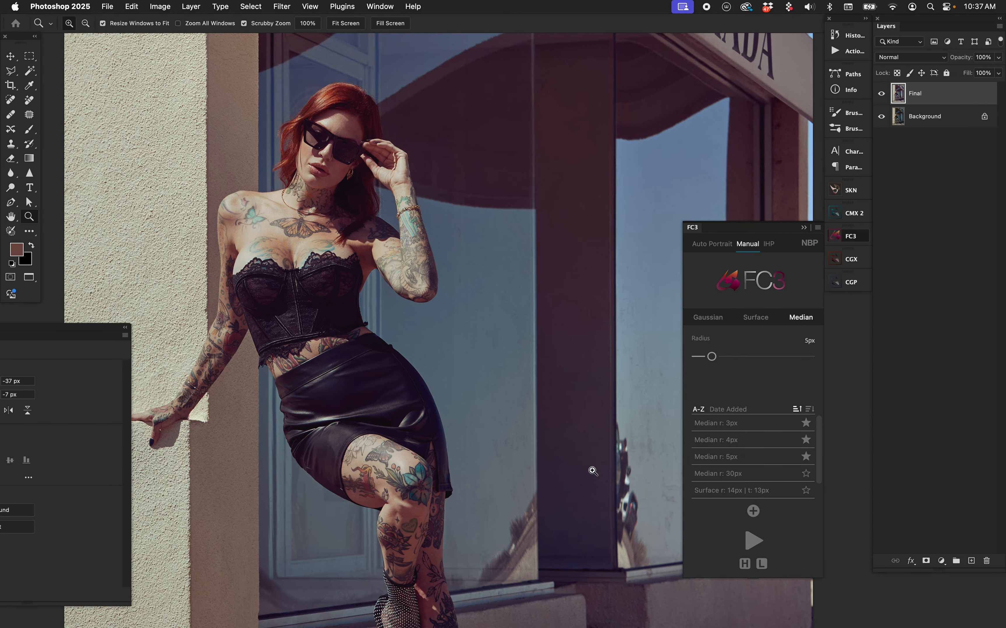